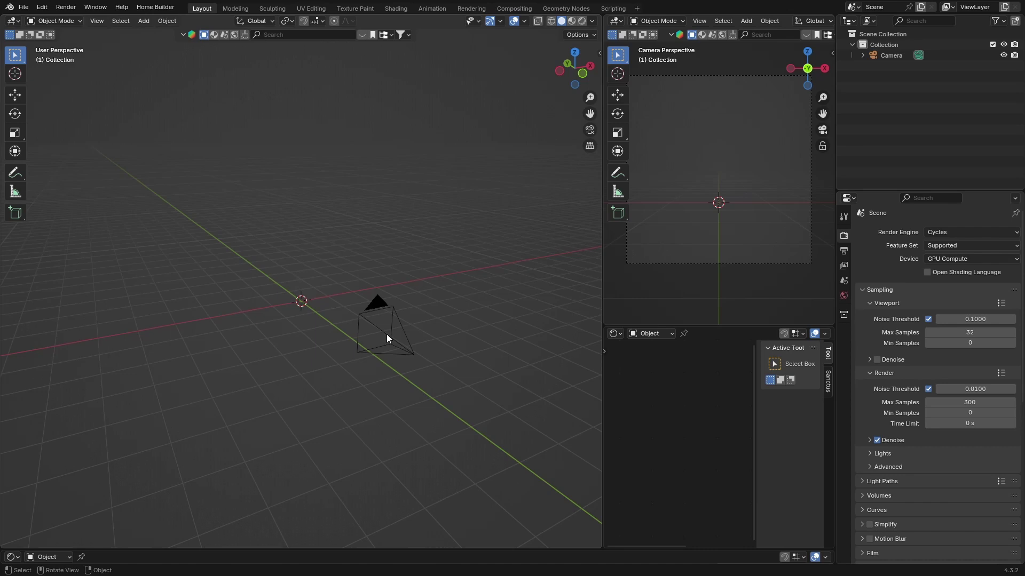
Step: Delete the camera and add a Monkey mesh at the scene's origin
{"action": "left_click", "coordinate": [386, 334]}
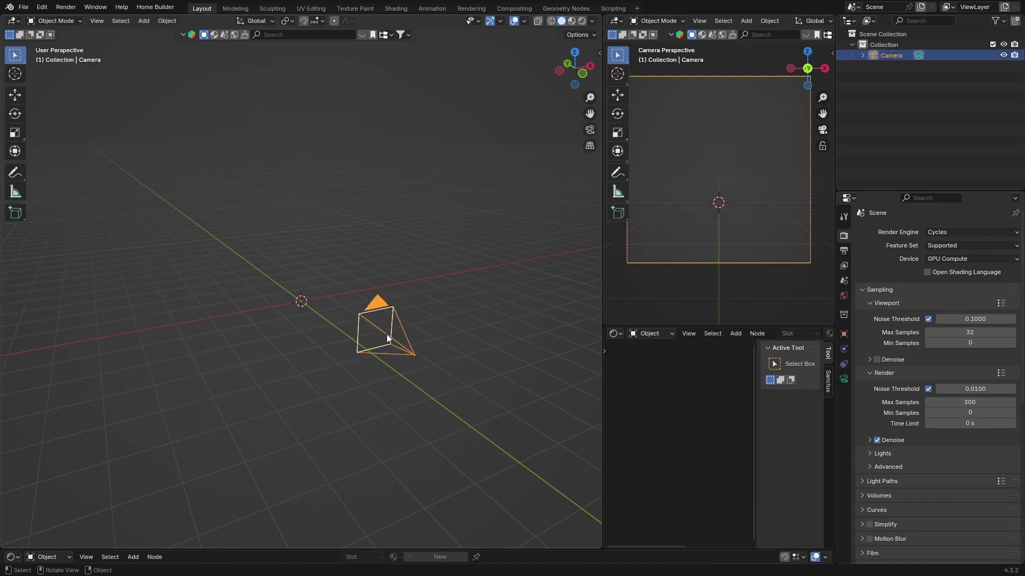
{"action": "key", "text": "Delete"}
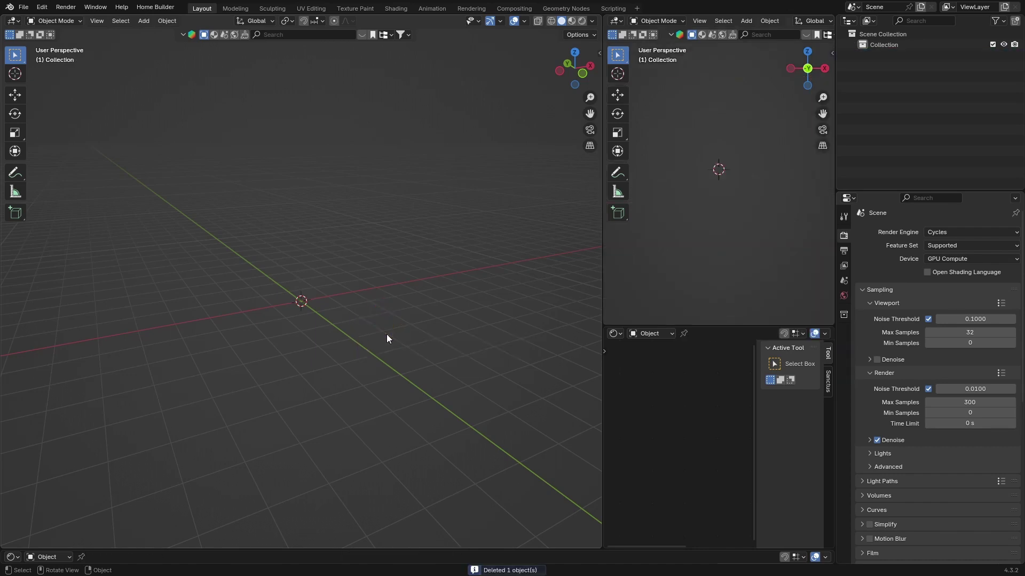
{"action": "key", "text": "shift+a"}
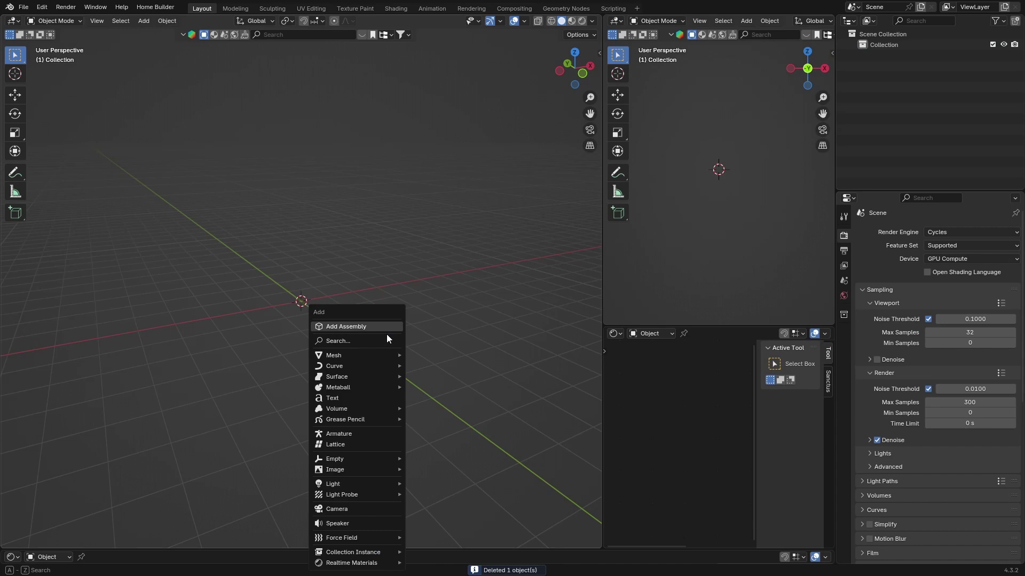
{"action": "mouse_move", "coordinate": [380, 353]}
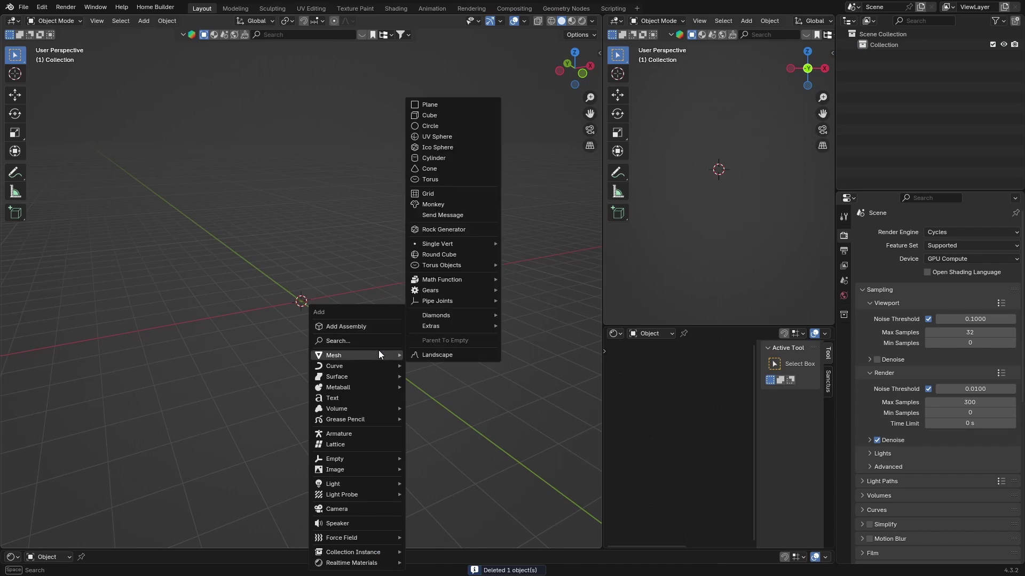
{"action": "left_click", "coordinate": [433, 205]}
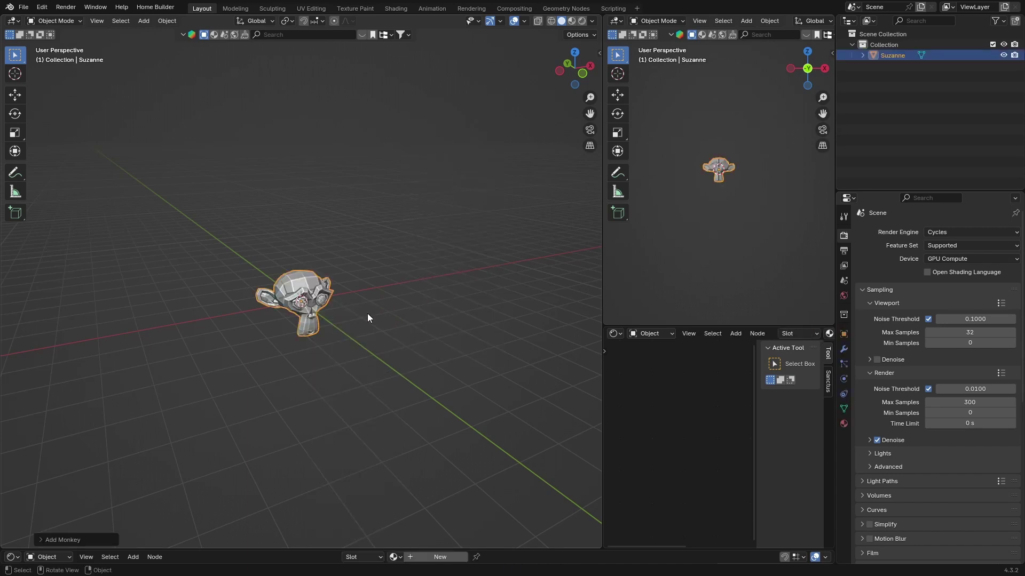
Step: Switch the monkey mesh to Edit Mode, seen straight from the front
{"action": "middle_click_drag", "start_coordinate": [367, 313], "coordinate": [309, 374]}
{"action": "left_click_drag", "start_coordinate": [592, 81], "coordinate": [577, 69]}
{"action": "scroll", "coordinate": [293, 378], "scroll_direction": "up", "scroll_amount": 2}
{"action": "scroll", "coordinate": [310, 334], "scroll_direction": "up", "scroll_amount": 5}
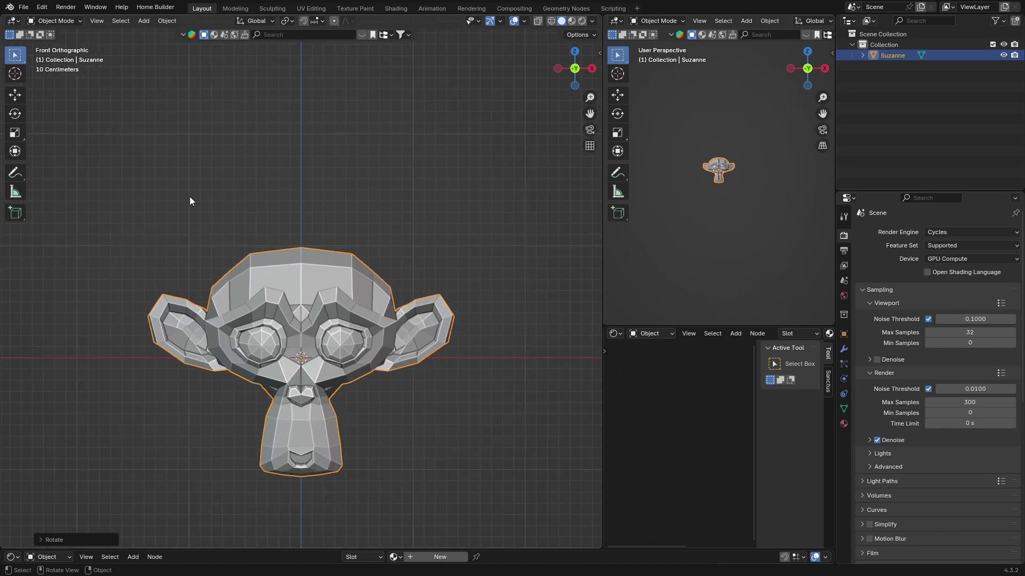
{"action": "left_click", "coordinate": [416, 185]}
{"action": "left_click", "coordinate": [306, 282]}
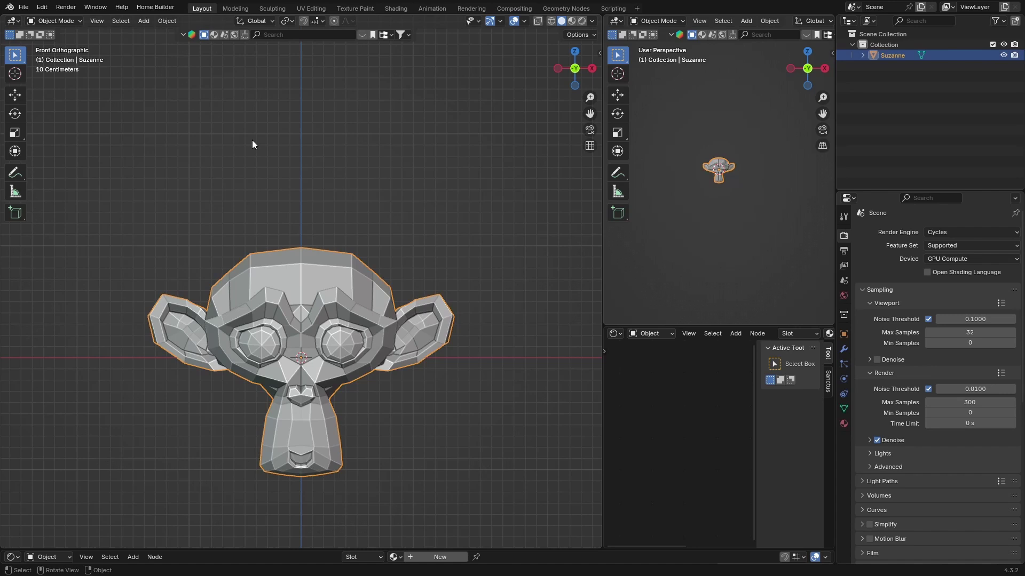
{"action": "key", "text": "Tab"}
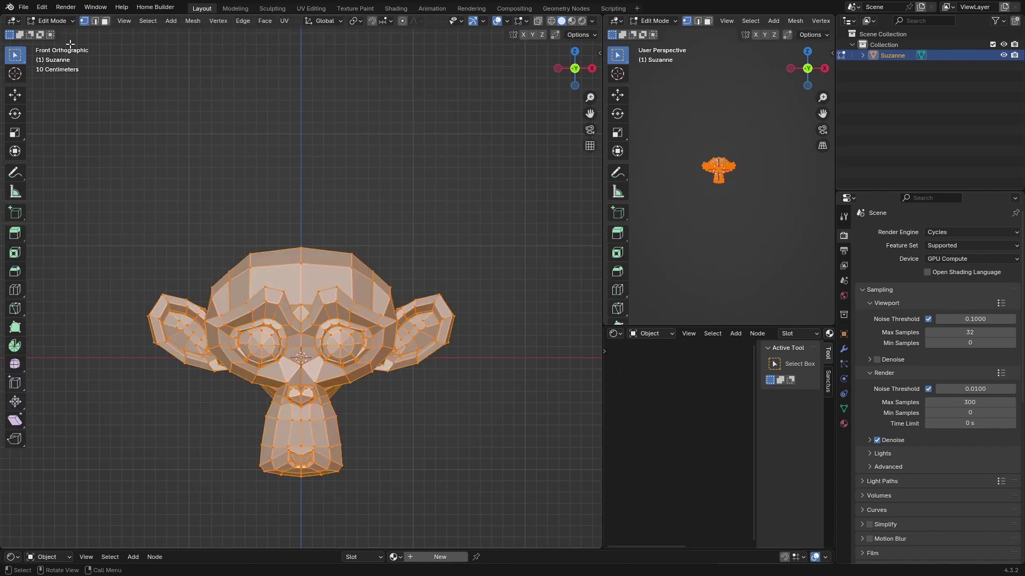
{"action": "key", "text": "Tab"}
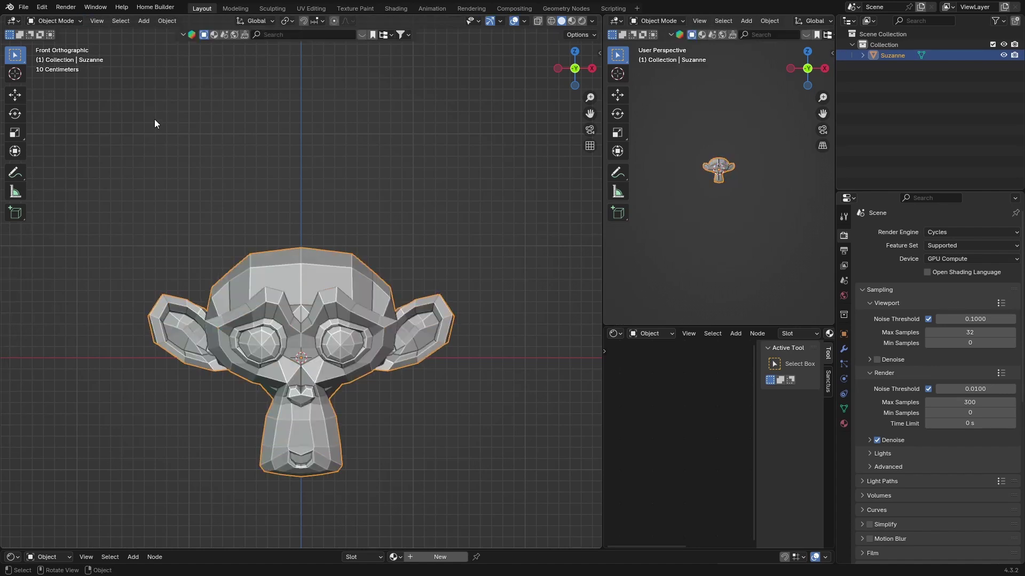
{"action": "left_click", "coordinate": [52, 20]}
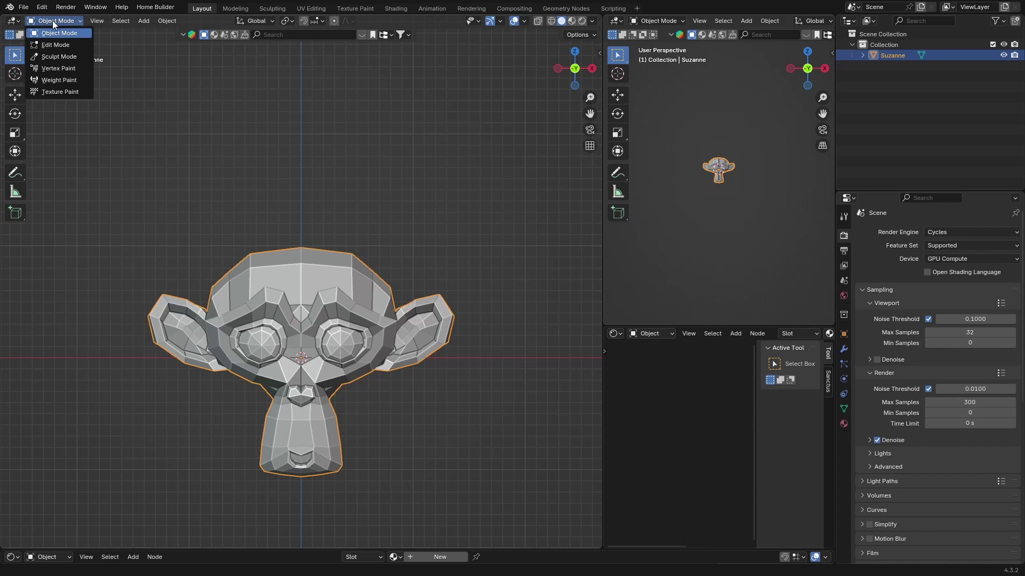
{"action": "left_click", "coordinate": [55, 46]}
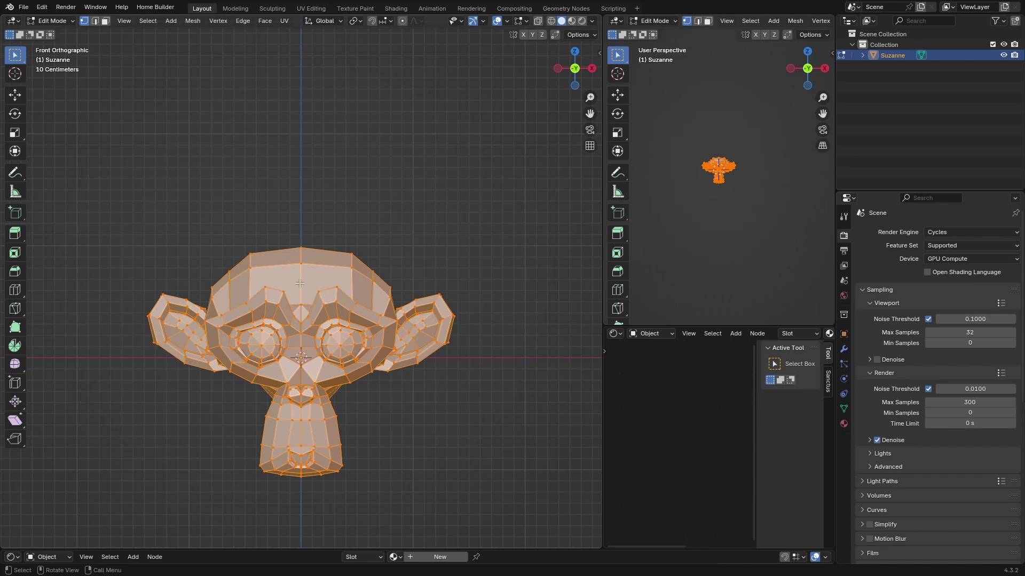
{"action": "key", "text": "alt+a"}
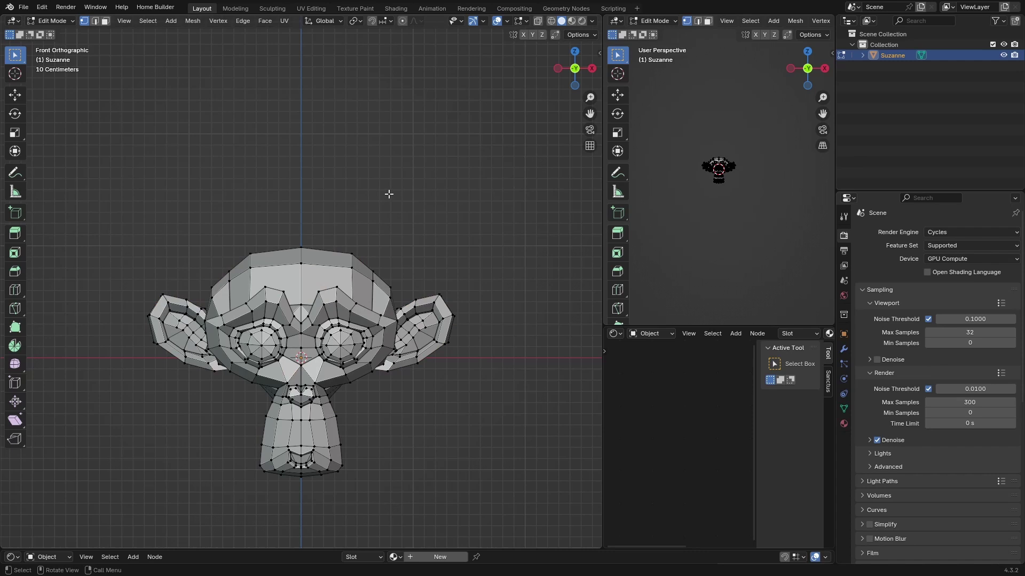
{"action": "left_click", "coordinate": [330, 258]}
{"action": "left_click_drag", "start_coordinate": [438, 225], "coordinate": [158, 411]}
{"action": "mouse_move", "coordinate": [421, 162]}
{"action": "middle_mouse_down"}
{"action": "mouse_move", "coordinate": [336, 165]}
{"action": "mouse_move", "coordinate": [434, 169]}
{"action": "mouse_move", "coordinate": [418, 169]}
{"action": "middle_mouse_up"}
{"action": "key", "text": "alt+a"}
{"action": "scroll", "coordinate": [298, 229], "scroll_direction": "up", "scroll_amount": 3}
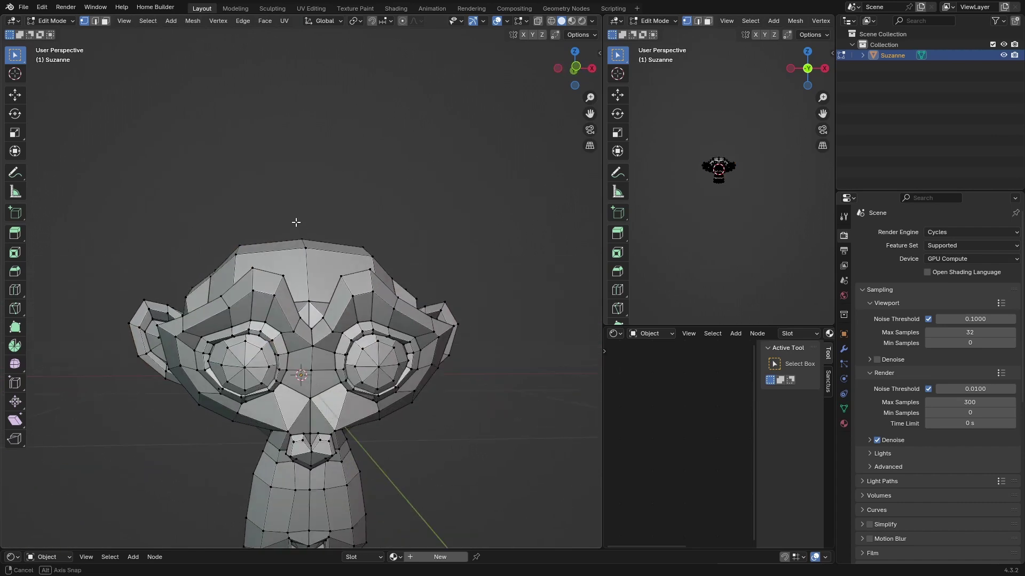
{"action": "left_click", "coordinate": [592, 68]}
{"action": "left_click", "coordinate": [558, 69]}
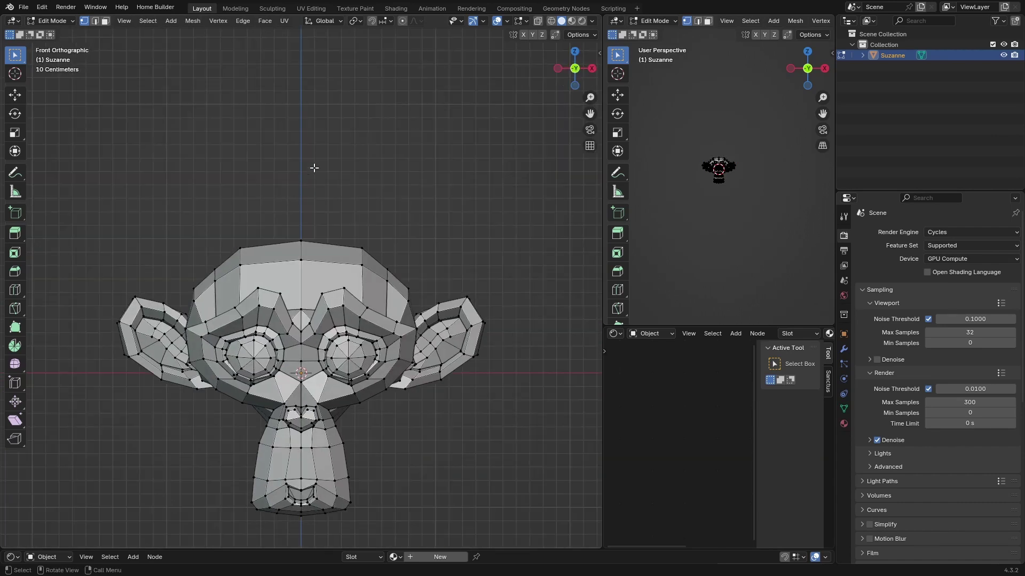
Step: Select the whole monkey mesh and bisect it with a diagonal cut line running from the upper right to the lower left of the head
{"action": "key", "text": "a"}
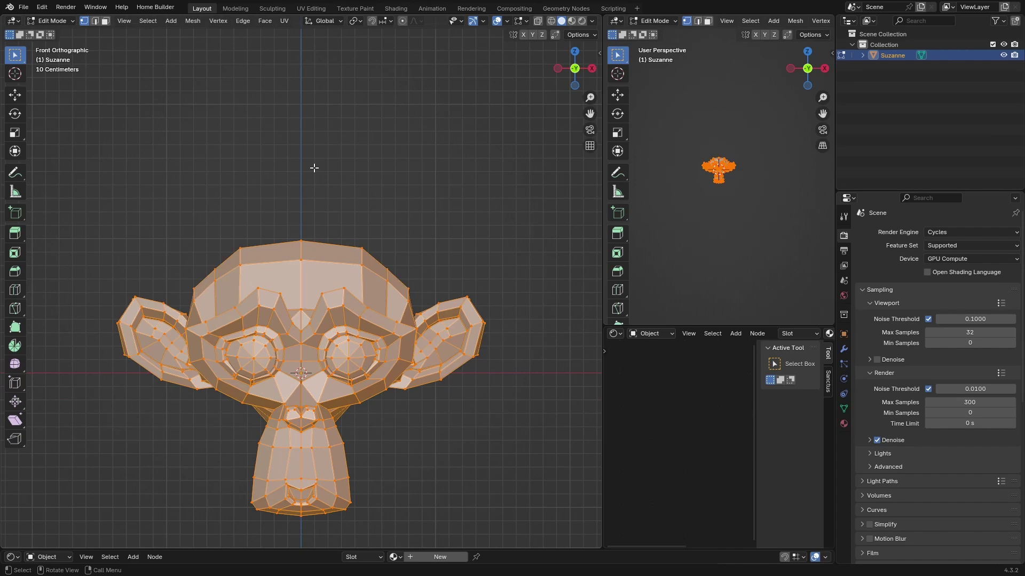
{"action": "left_click", "coordinate": [194, 20]}
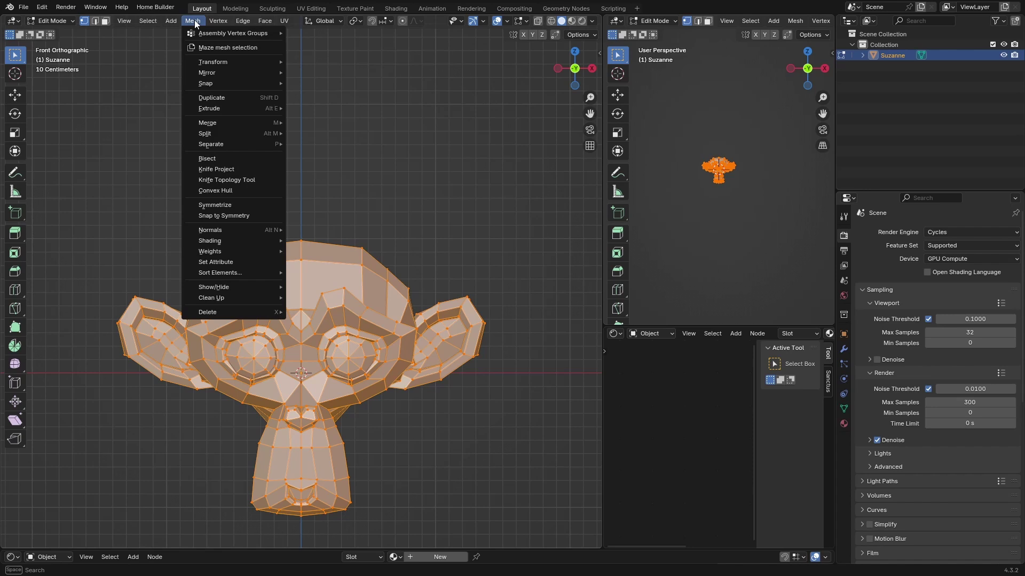
{"action": "left_click", "coordinate": [213, 158]}
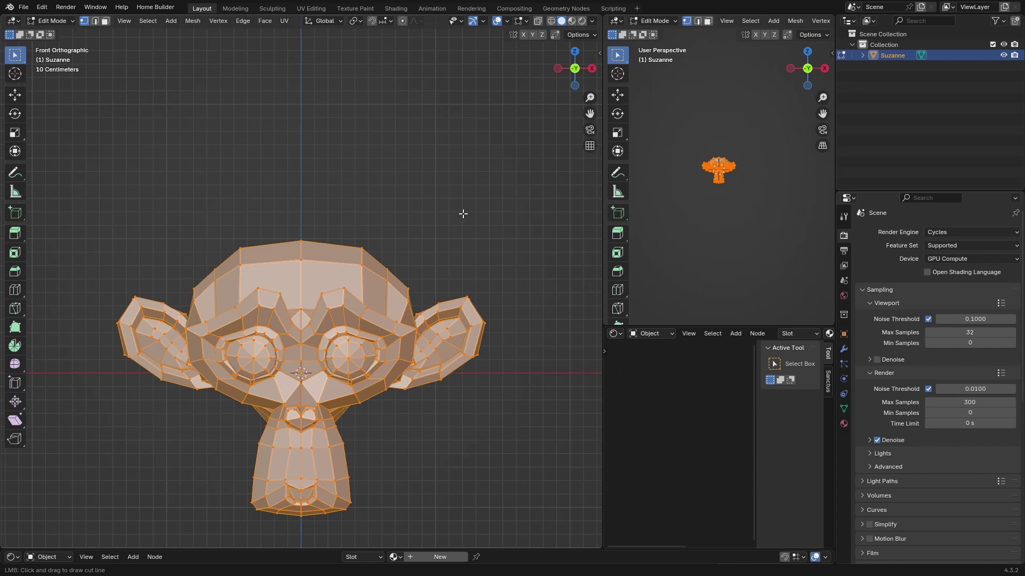
{"action": "left_click_drag", "start_coordinate": [482, 218], "coordinate": [147, 505]}
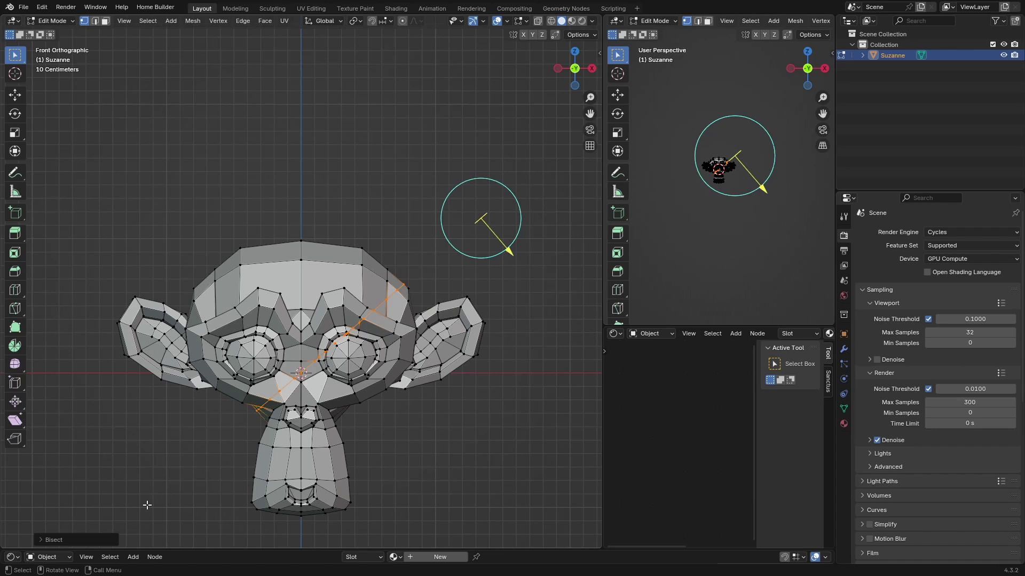
Step: Set the bisect plane point's X, Y and Z to 0 m
{"action": "left_click", "coordinate": [41, 539]}
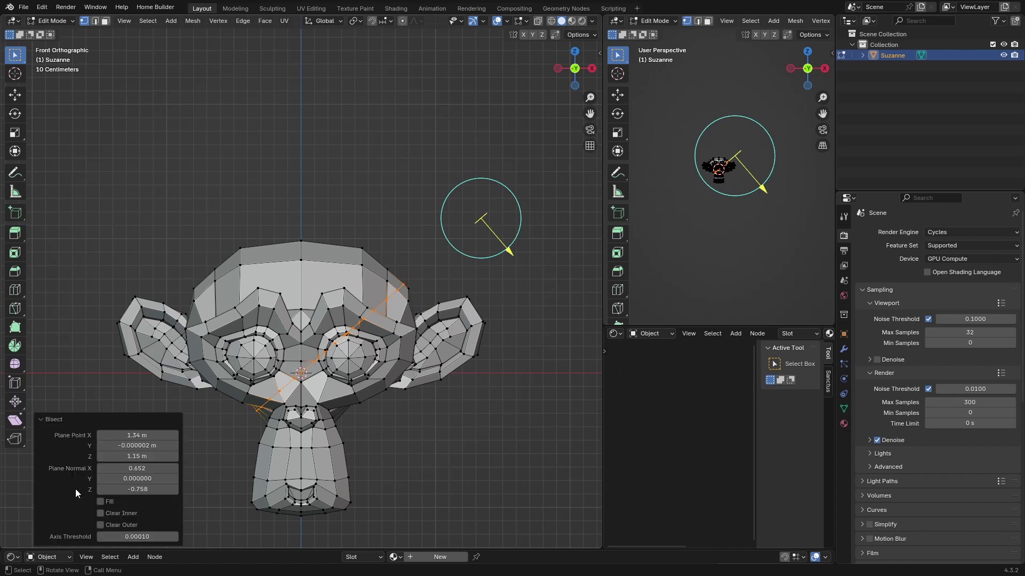
{"action": "left_click", "coordinate": [123, 435]}
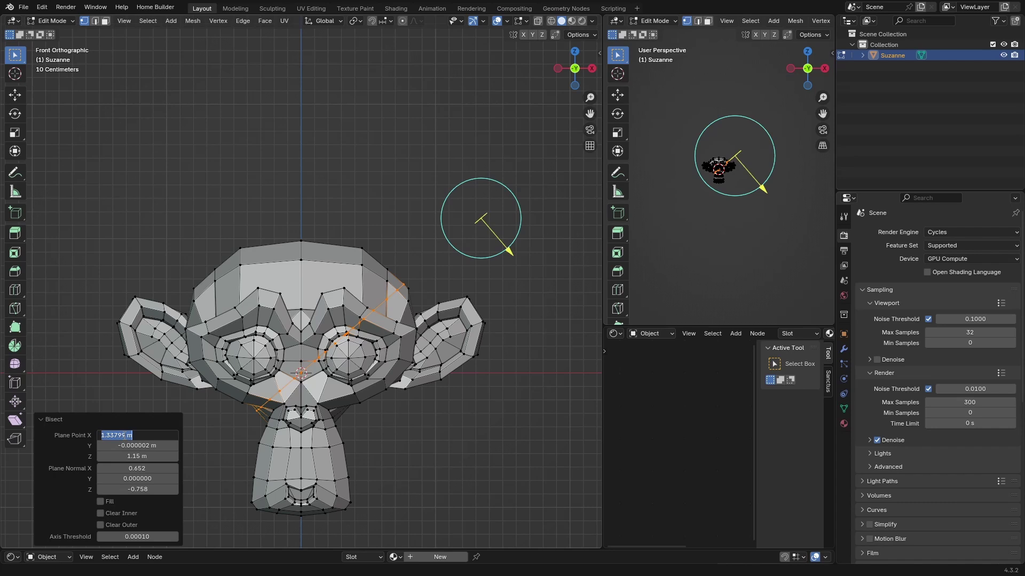
{"action": "key", "text": "Escape"}
{"action": "left_click_drag", "start_coordinate": [127, 436], "coordinate": [126, 457]}
{"action": "type", "text": "0"}
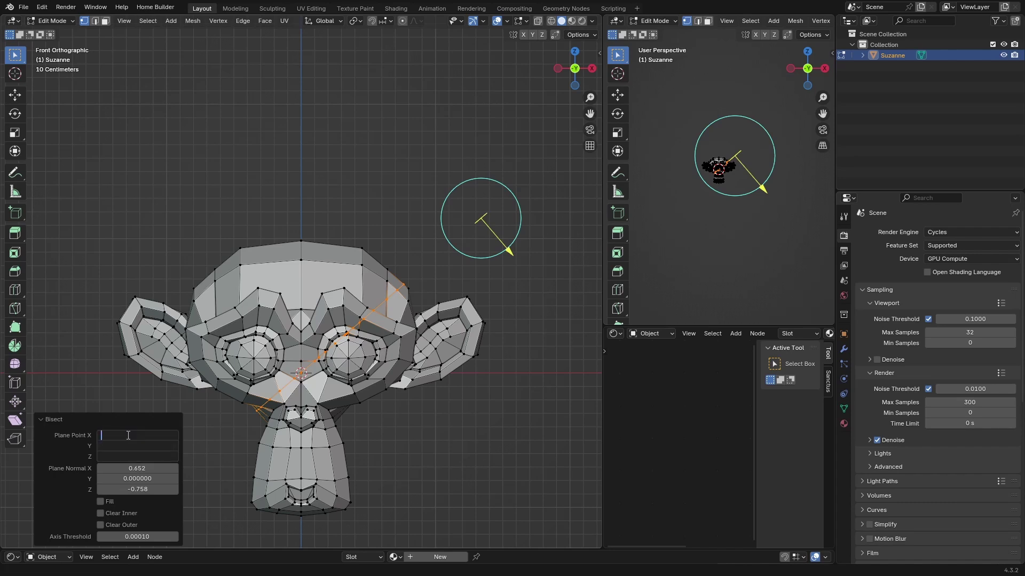
{"action": "key", "text": "Return"}
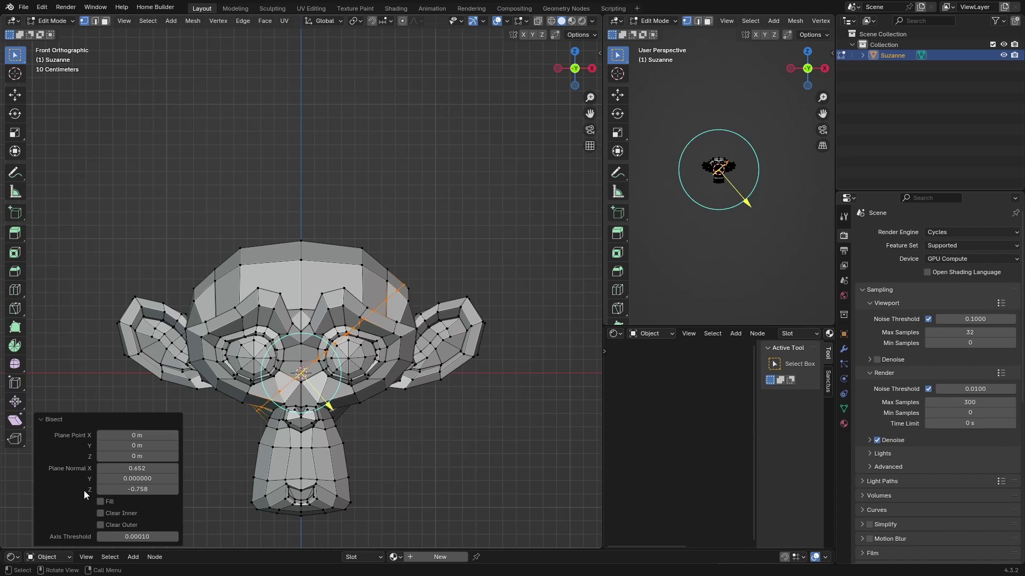
Step: Set the bisect plane normal to X 1, Y 0 and Z 0 for a vertical cut through the head
{"action": "left_click", "coordinate": [129, 479]}
{"action": "key", "text": "BackSpace"}
{"action": "key", "text": "Return"}
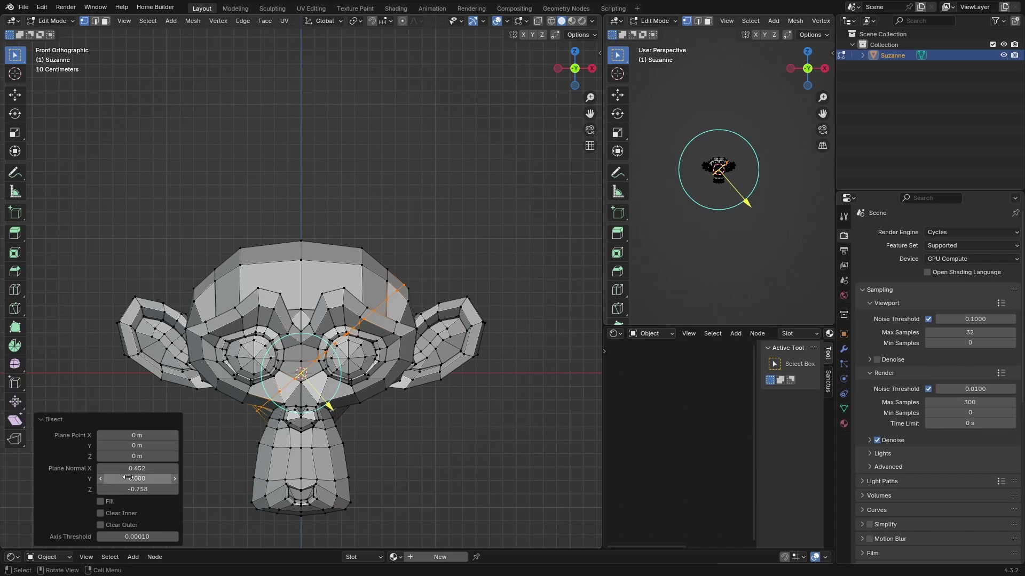
{"action": "left_click", "coordinate": [127, 489]}
{"action": "key", "text": "BackSpace"}
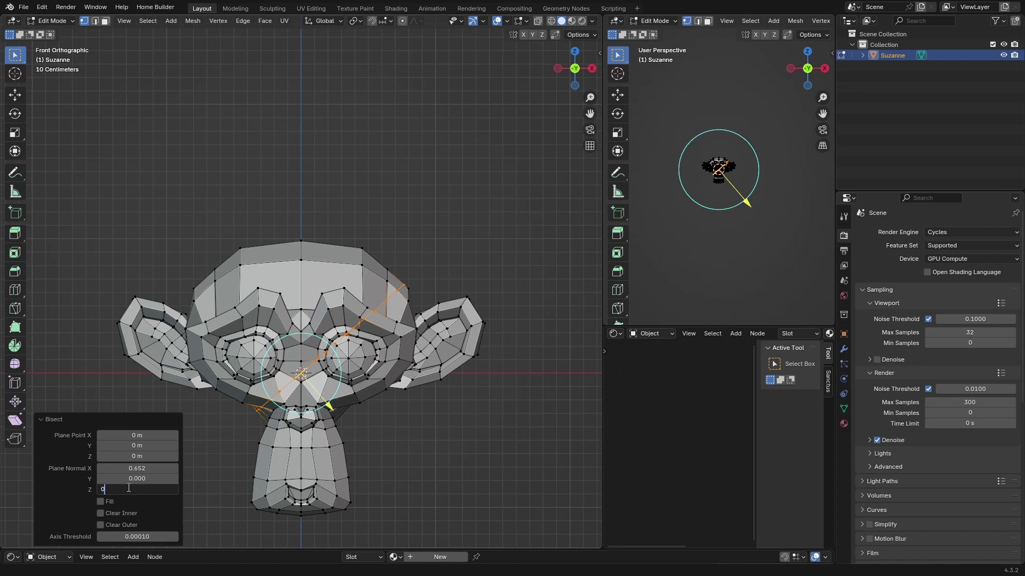
{"action": "key", "text": "Return"}
{"action": "left_click", "coordinate": [153, 471]}
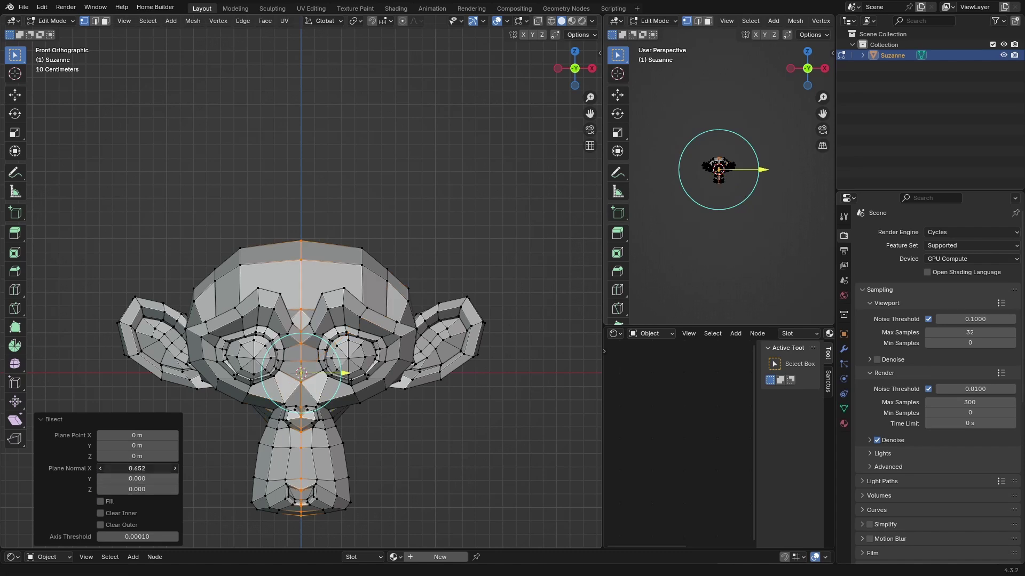
{"action": "type", "text": "1"}
{"action": "key", "text": "Return"}
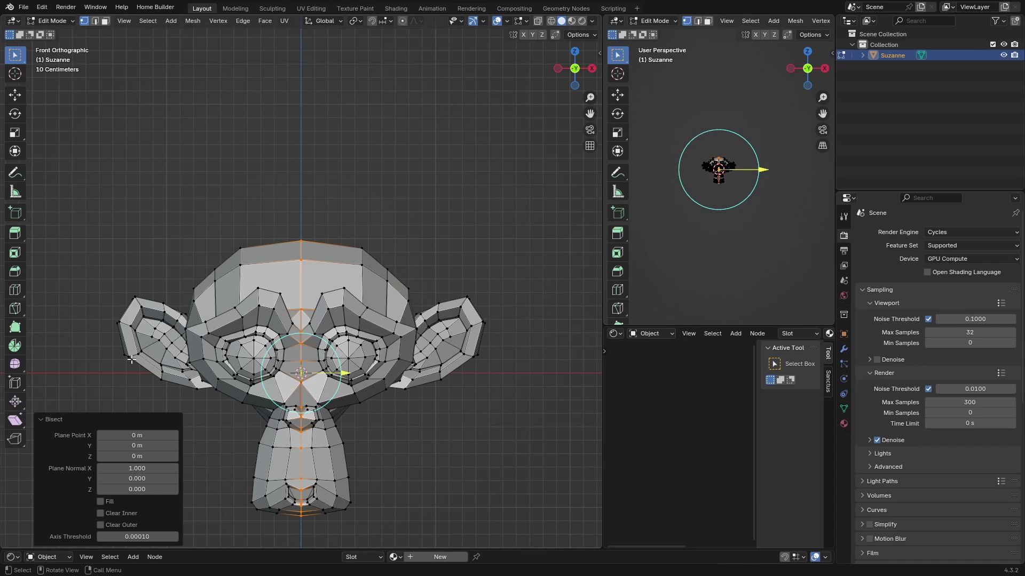
Step: Try Clear Inner to remove the half of the head behind the bisect plane
{"action": "left_click", "coordinate": [100, 514]}
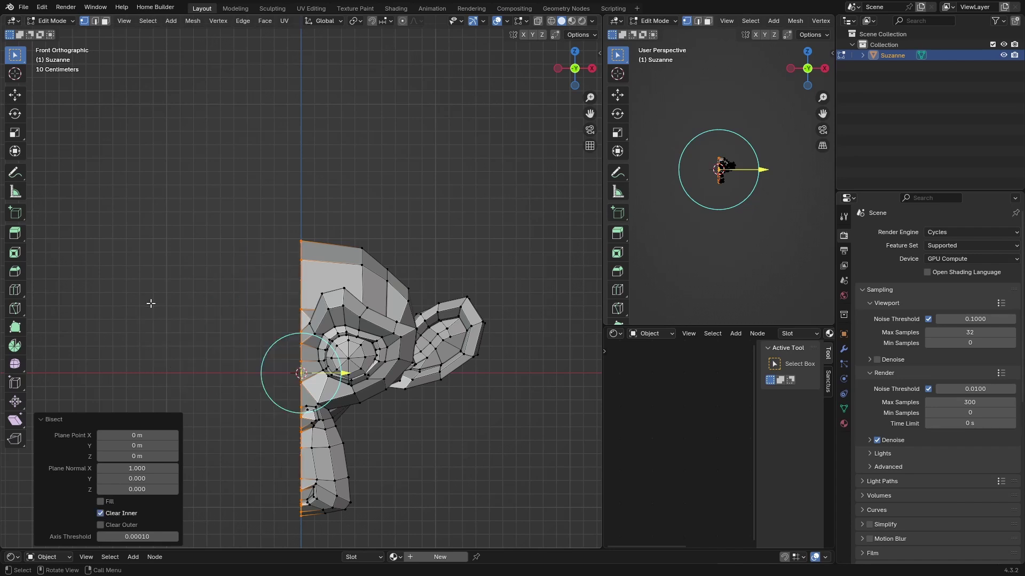
{"action": "middle_click_drag", "start_coordinate": [149, 302], "coordinate": [178, 302]}
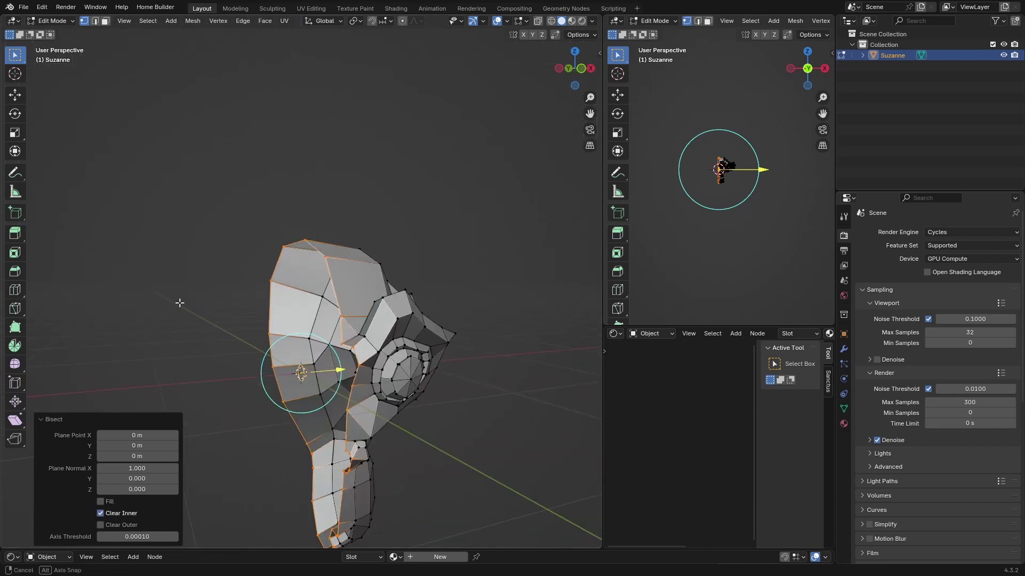
{"action": "left_click", "coordinate": [582, 68]}
Step: Use Clear Outer instead of Clear Inner for the bisect, and enable Fill to cap the open cut
{"action": "left_click", "coordinate": [100, 525]}
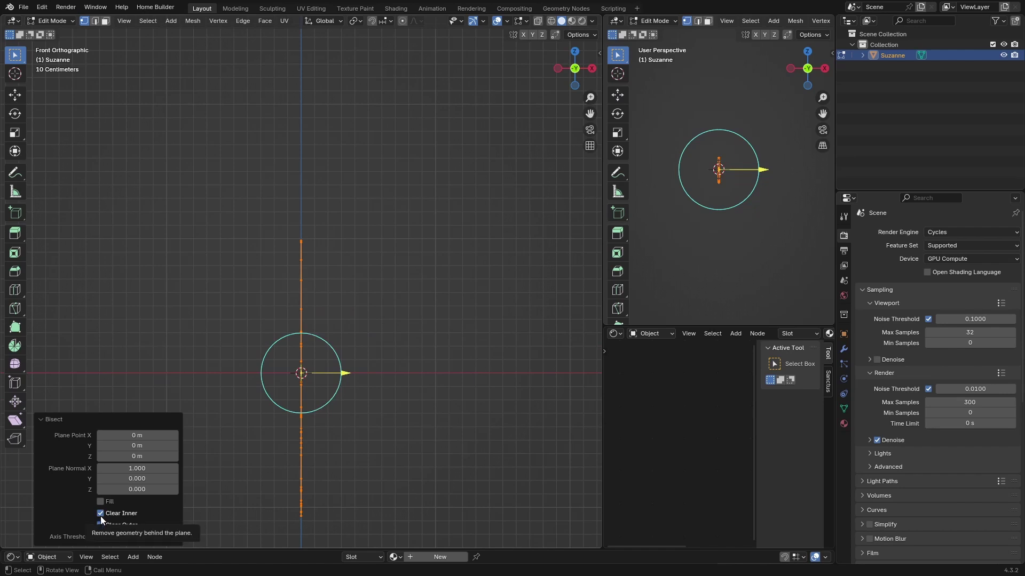
{"action": "left_click", "coordinate": [100, 516]}
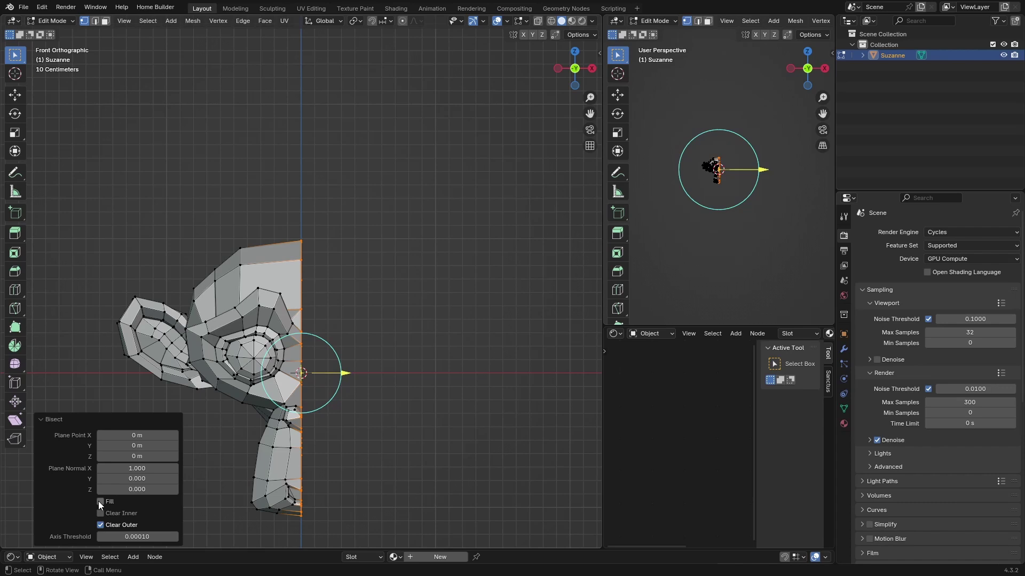
{"action": "middle_click_drag", "start_coordinate": [377, 382], "coordinate": [351, 387]}
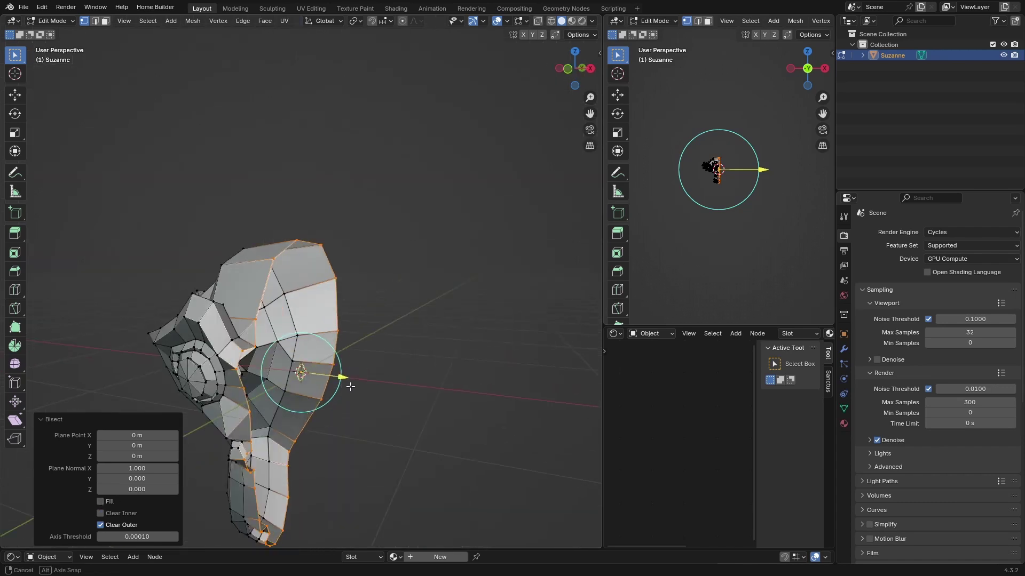
{"action": "left_click", "coordinate": [99, 501]}
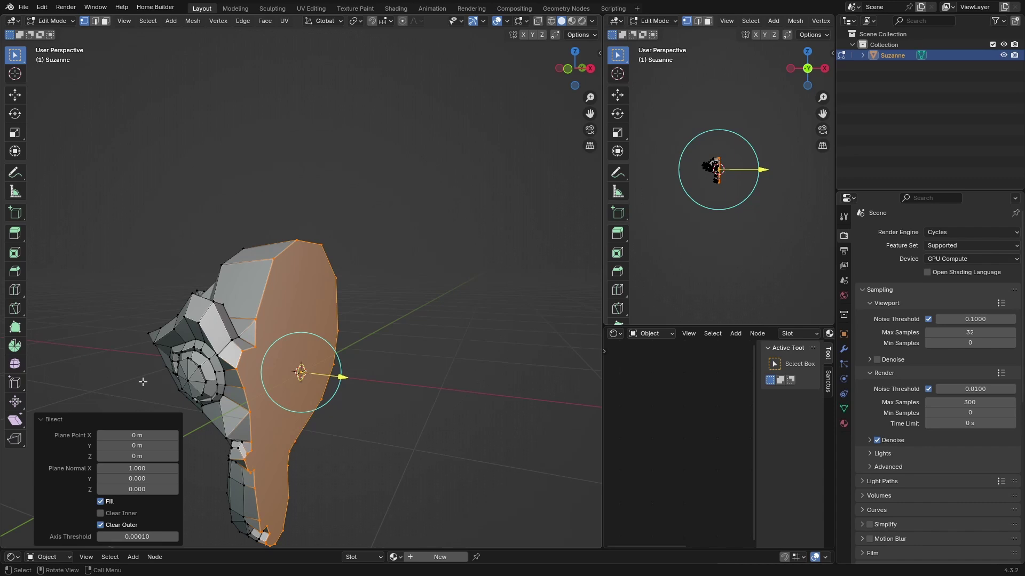
Step: Tilt the bisect plane by setting its normal's Y component to 0.310
{"action": "left_click", "coordinate": [590, 69]}
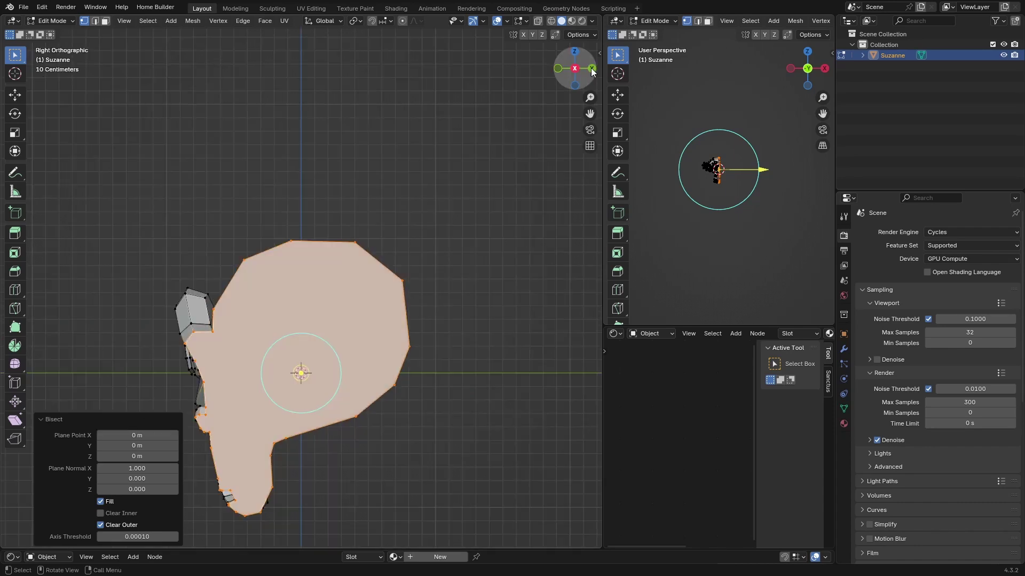
{"action": "left_click", "coordinate": [590, 69]}
{"action": "left_click", "coordinate": [590, 70]}
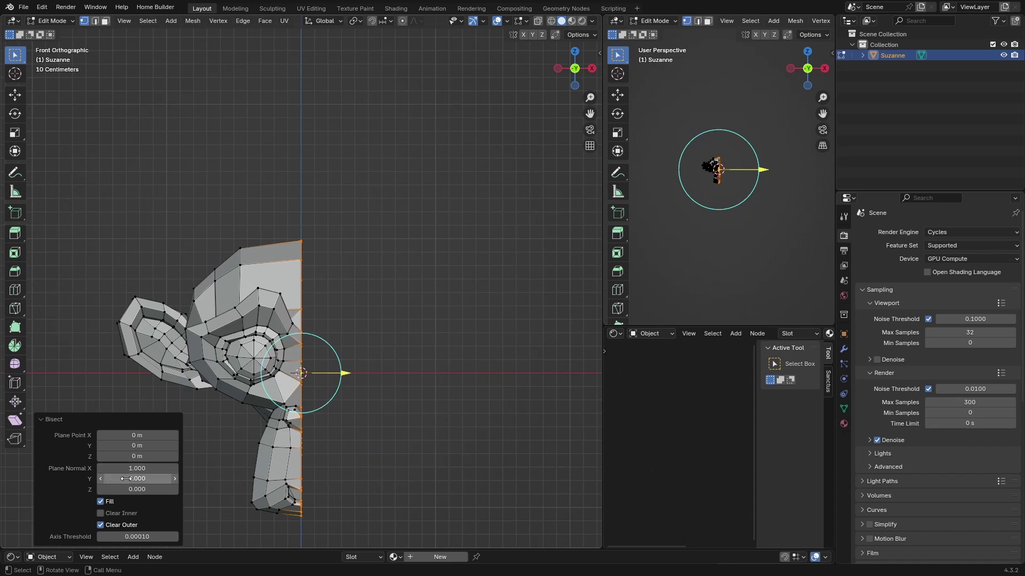
{"action": "left_click_drag", "start_coordinate": [126, 479], "coordinate": [170, 479]}
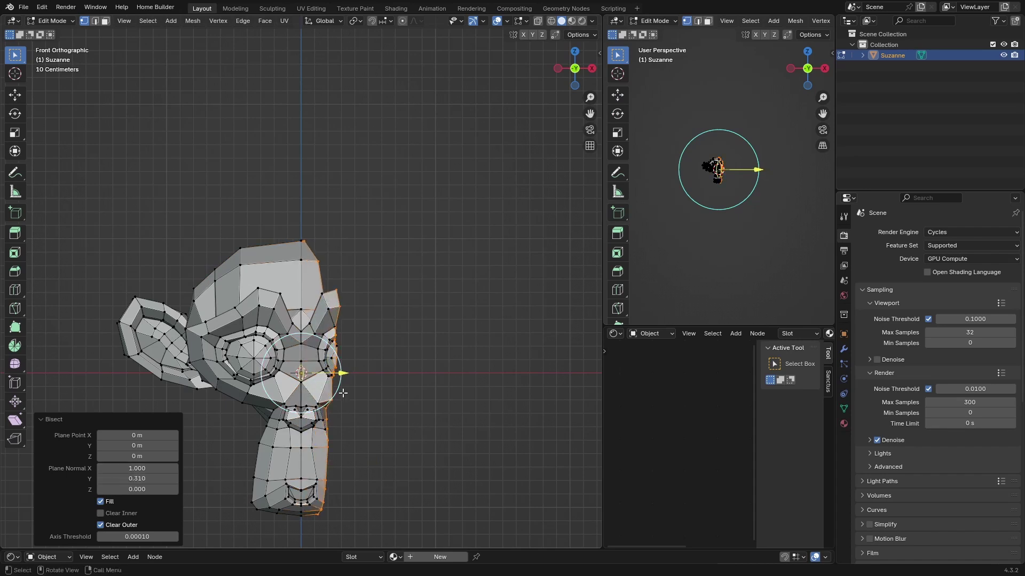
Step: Disable Fill for the bisect to leave the cut through the head open
{"action": "middle_click_drag", "start_coordinate": [343, 393], "coordinate": [307, 255]}
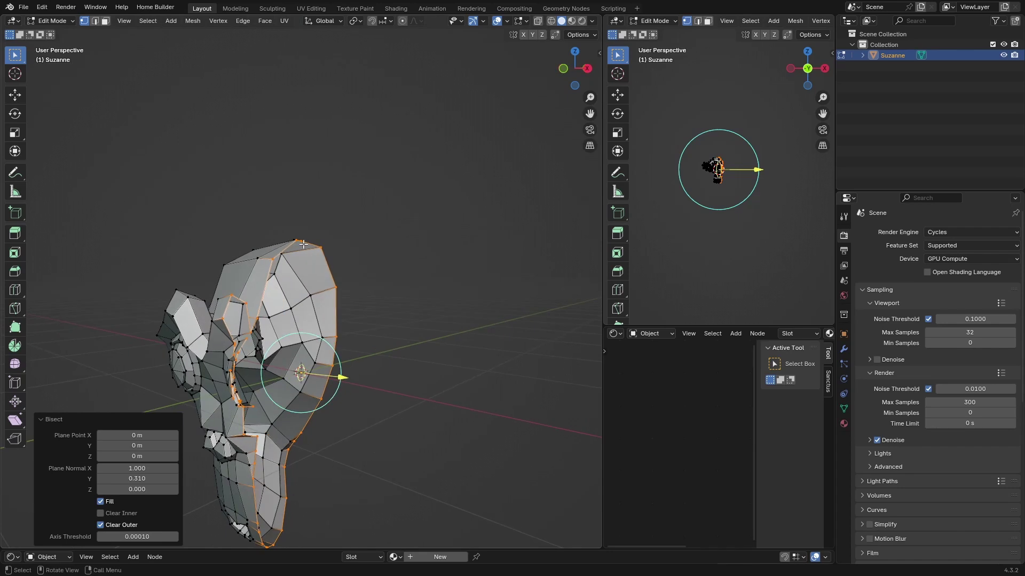
{"action": "left_click", "coordinate": [103, 504]}
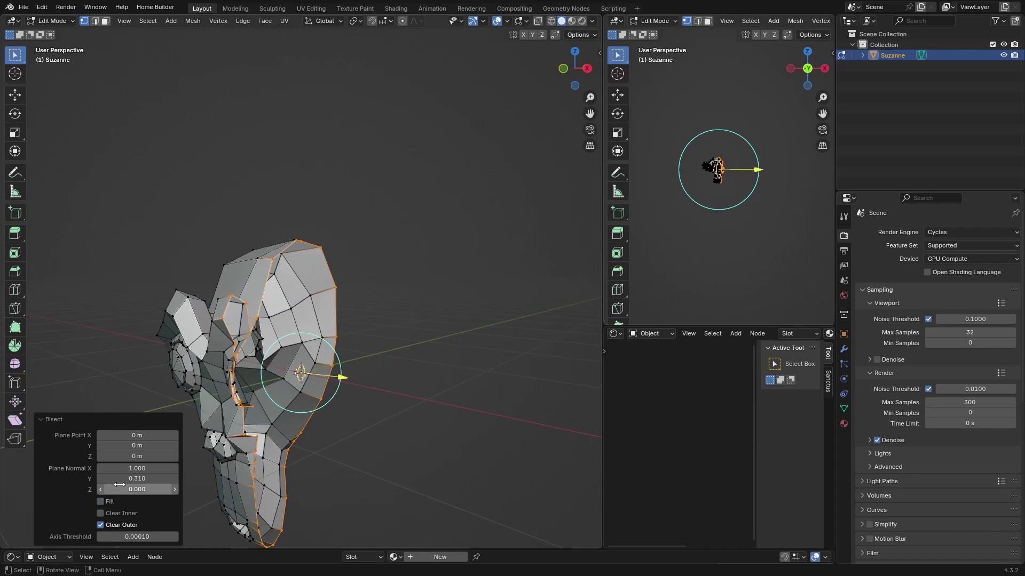
{"action": "left_click", "coordinate": [590, 70]}
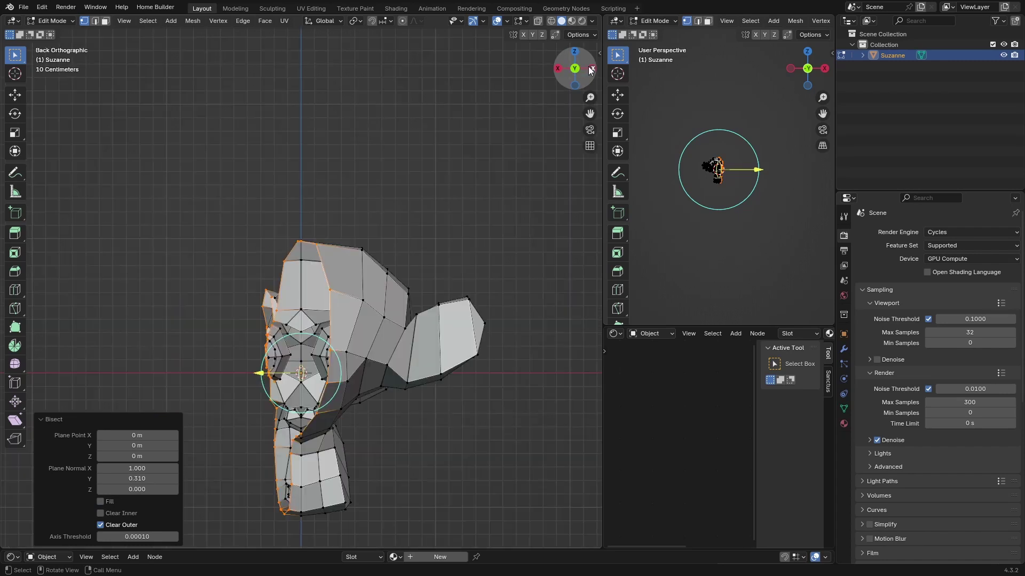
{"action": "left_click", "coordinate": [592, 73]}
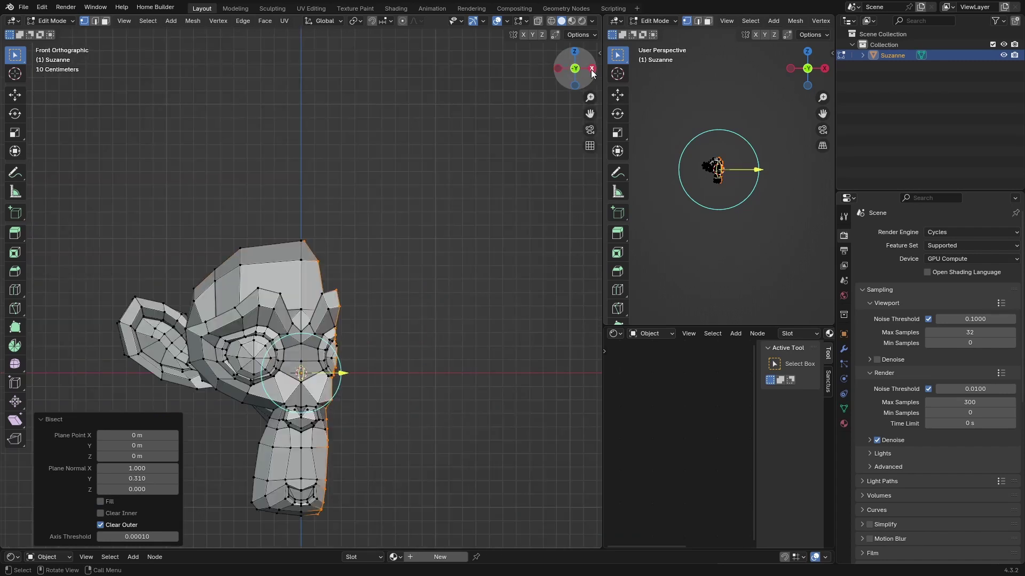
Step: Try a stronger tilt of the bisect plane by setting its normal's Y component to 0.51
{"action": "mouse_move", "coordinate": [123, 480]}
{"action": "left_mouse_down"}
{"action": "mouse_move", "coordinate": [160, 479]}
{"action": "mouse_move", "coordinate": [142, 480]}
{"action": "left_mouse_up"}
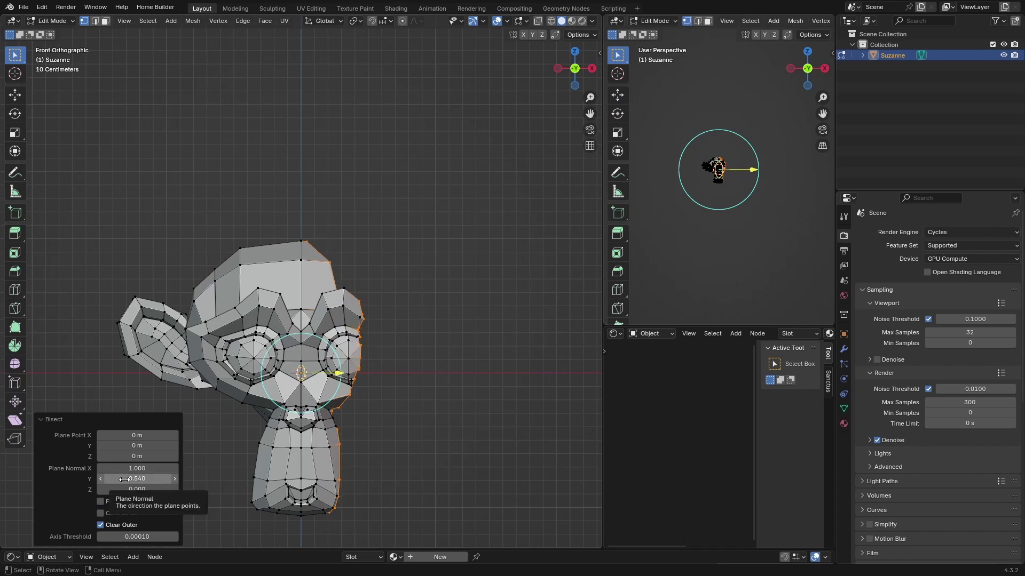
{"action": "left_click", "coordinate": [137, 479]}
{"action": "type", "text": "0.51"}
{"action": "key", "text": "Return"}
Step: Straighten the bisect plane by setting its normal's Y component to 0, and deselect the cut geometry
{"action": "left_click", "coordinate": [137, 480]}
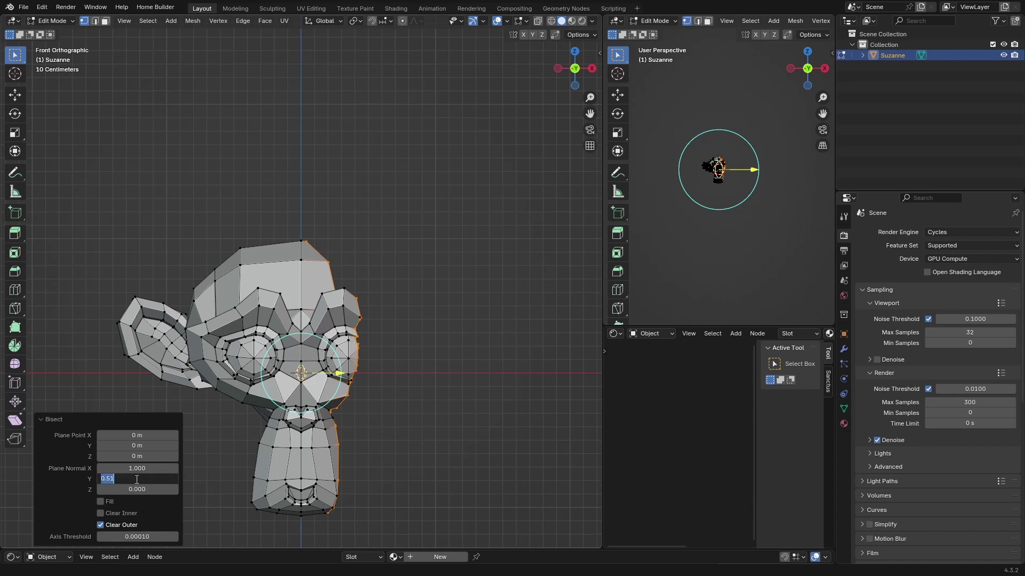
{"action": "type", "text": "0"}
{"action": "key", "text": "Return"}
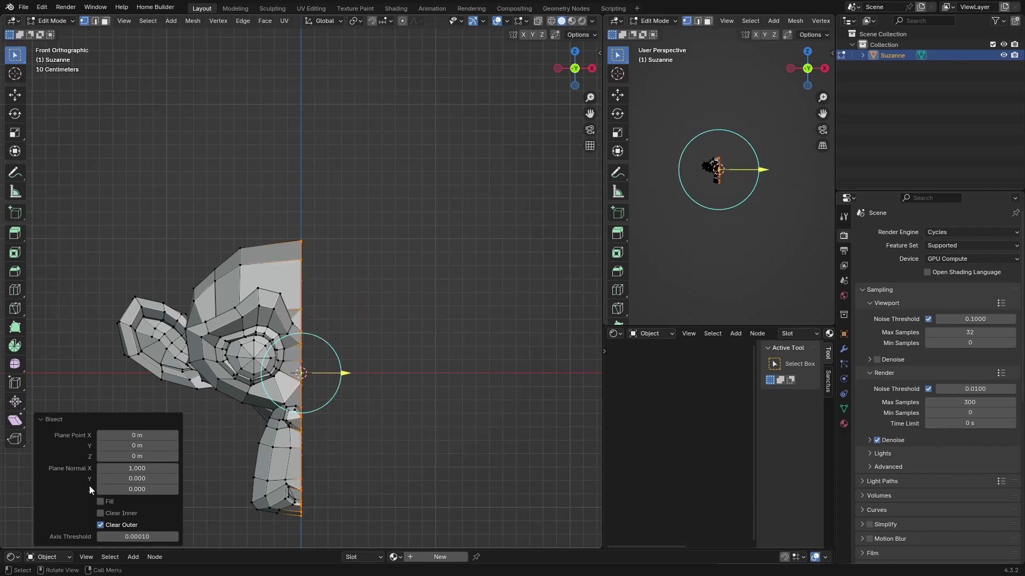
{"action": "left_click", "coordinate": [182, 188]}
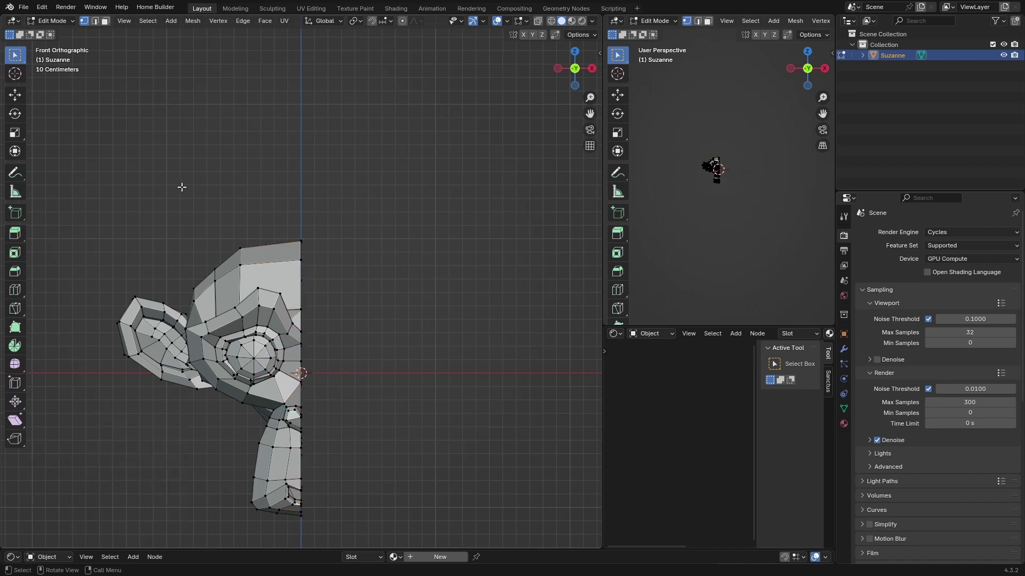
{"action": "mouse_move", "coordinate": [182, 187]}
{"action": "middle_mouse_down"}
{"action": "mouse_move", "coordinate": [140, 190]}
{"action": "mouse_move", "coordinate": [194, 160]}
{"action": "mouse_move", "coordinate": [186, 171]}
{"action": "middle_mouse_up"}
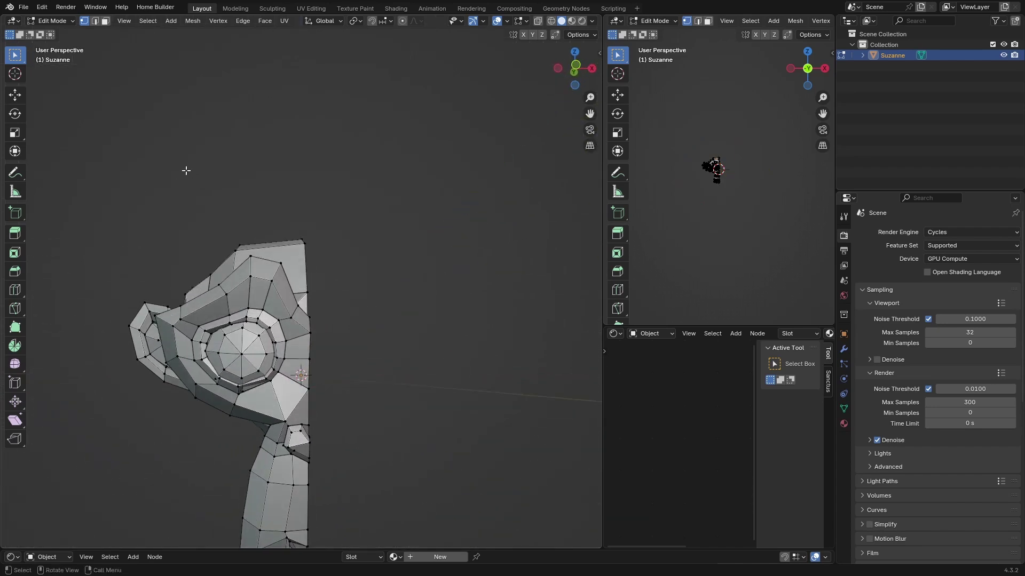